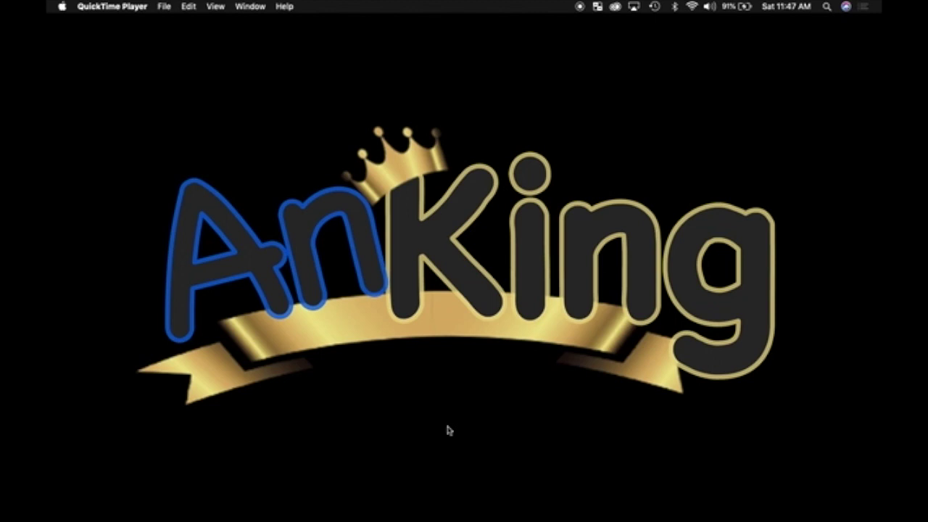
Switch to Chrome, go to the download section of the Anki website and compare the Mac notes for Anki 2.1 and Anki 2.0
{"action": "mouse_move", "coordinate": [253, 511]}
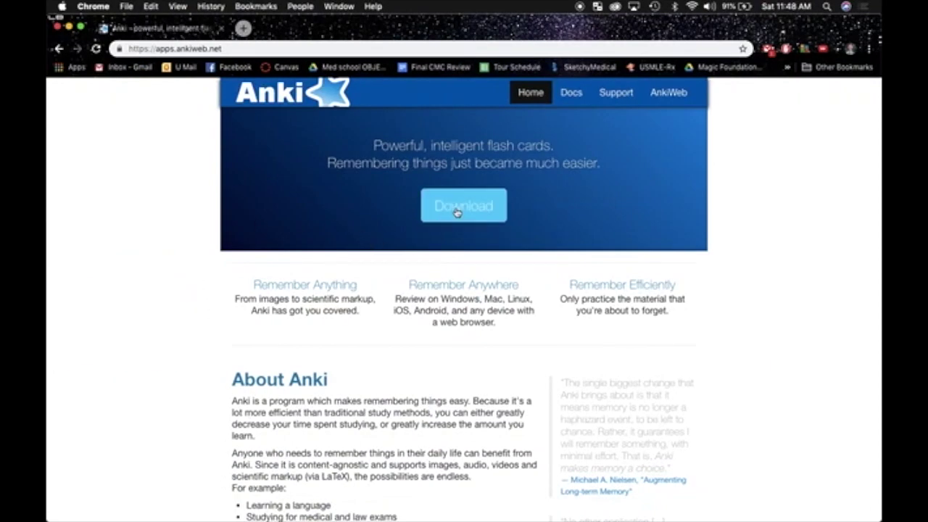
{"action": "left_click", "coordinate": [462, 209]}
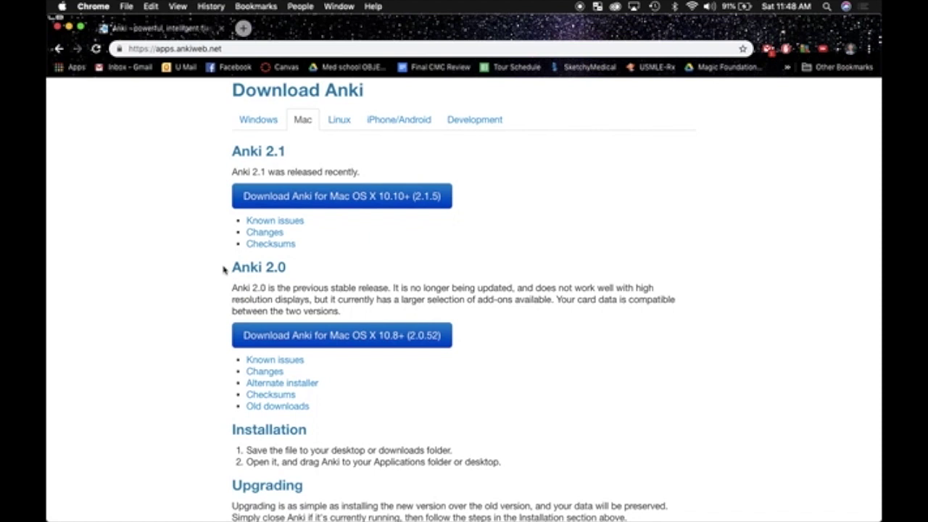
{"action": "left_click_drag", "start_coordinate": [219, 149], "coordinate": [332, 164]}
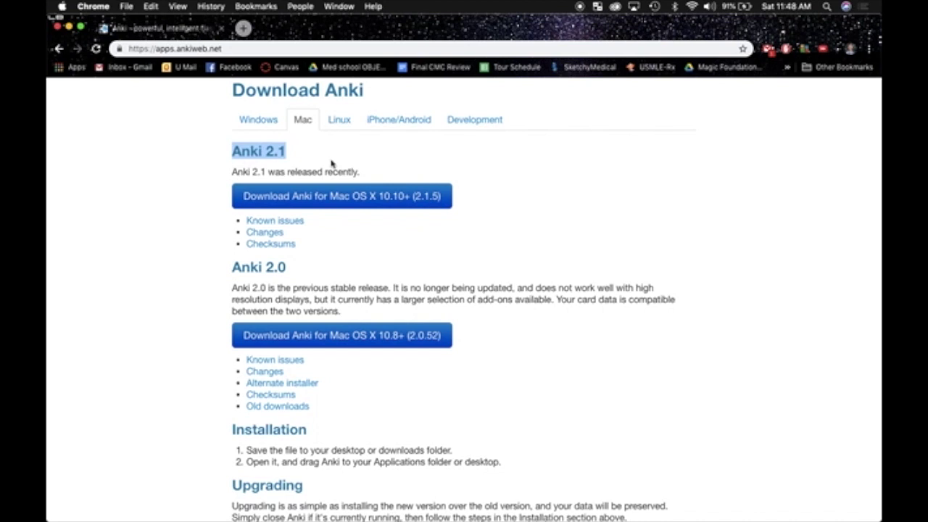
{"action": "left_click", "coordinate": [331, 164]}
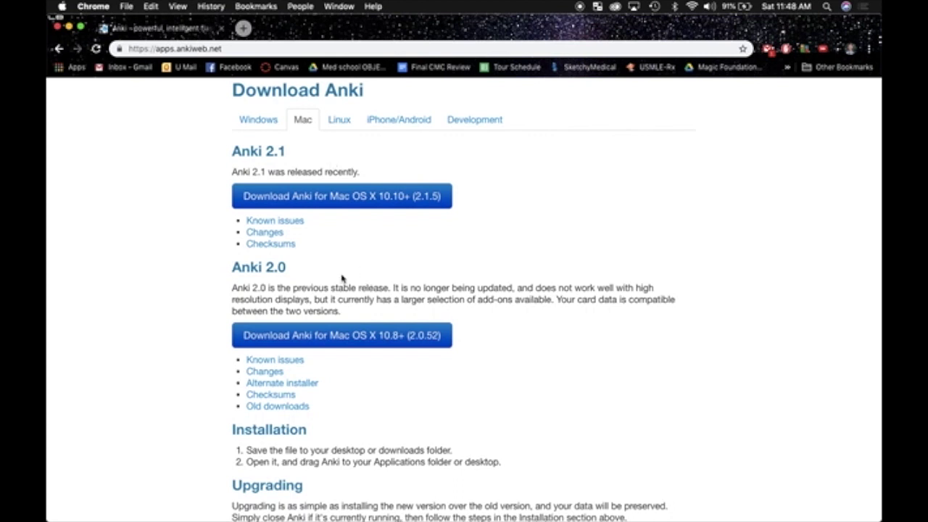
{"action": "left_click", "coordinate": [385, 298]}
{"action": "left_click_drag", "start_coordinate": [386, 298], "coordinate": [554, 300]}
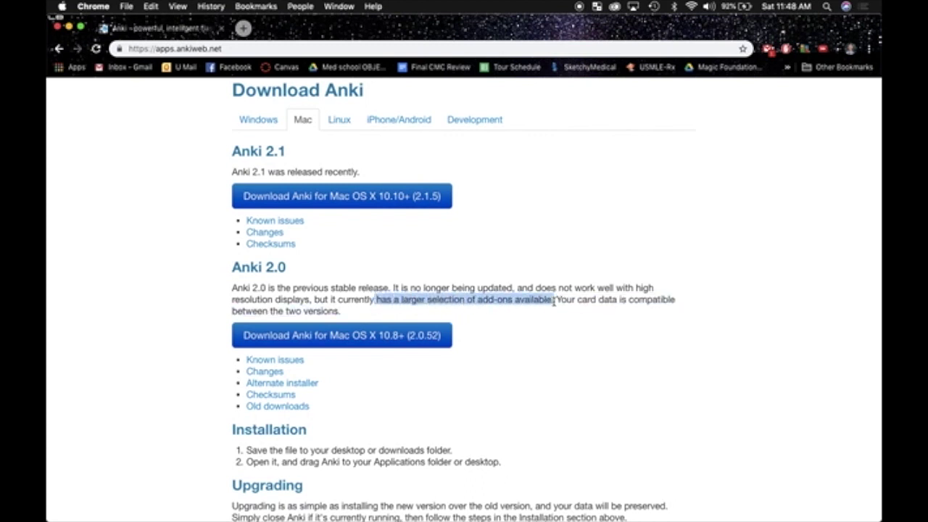
{"action": "left_click", "coordinate": [205, 287]}
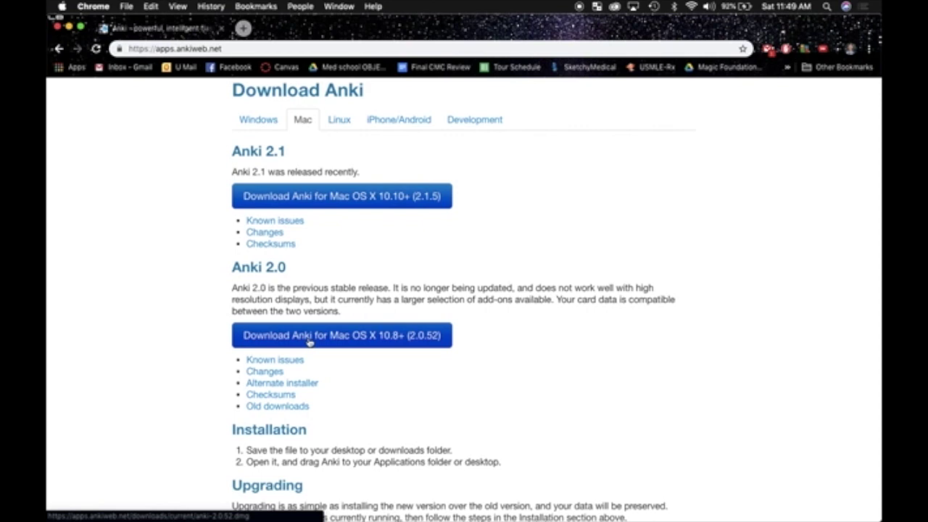
Switch to Finder and inspect the Anki 2.0 and Anki 2.1 entries in the Applications folder, including the creation date of Anki 2.1
{"action": "key", "text": "ctrl+Right"}
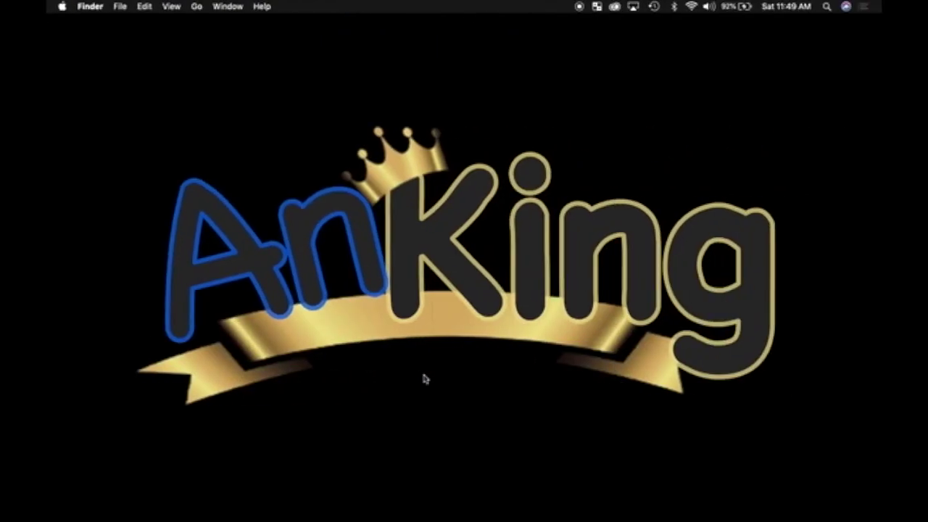
{"action": "left_click", "coordinate": [116, 493]}
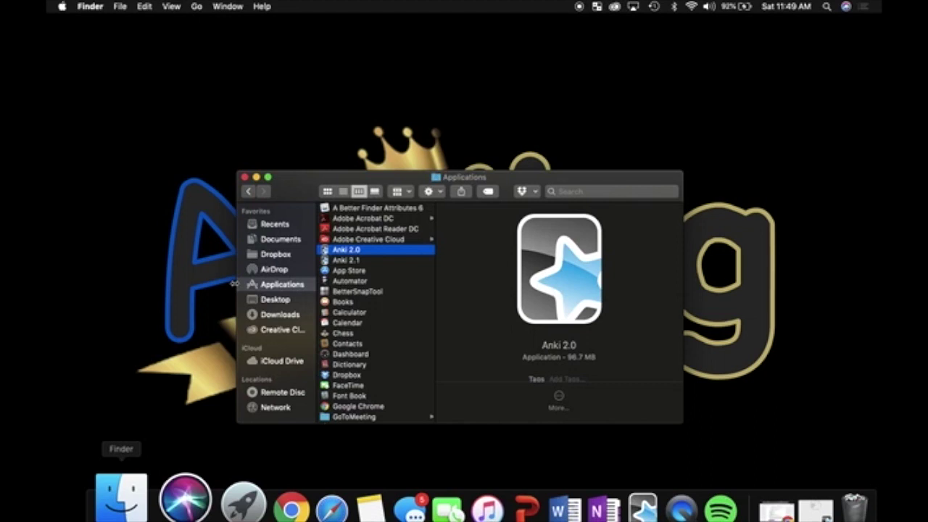
{"action": "left_click", "coordinate": [373, 261]}
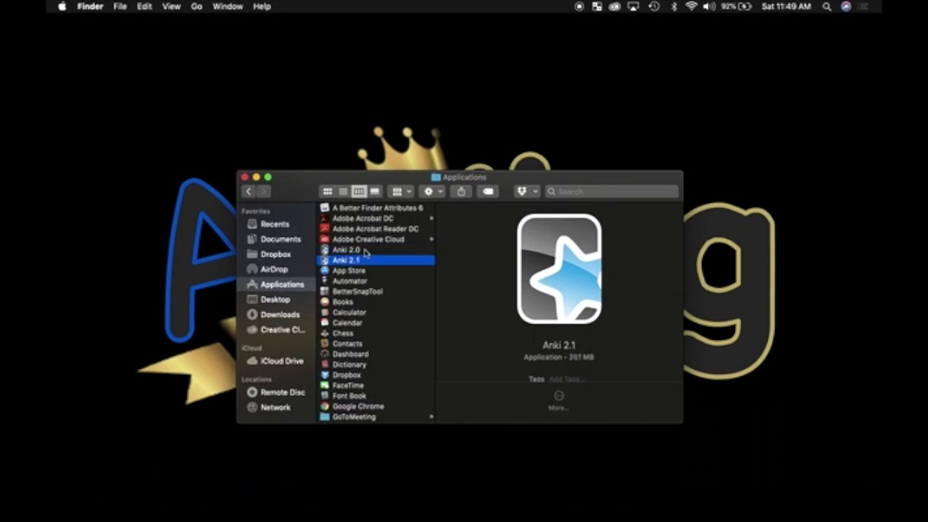
{"action": "left_click", "coordinate": [368, 250]}
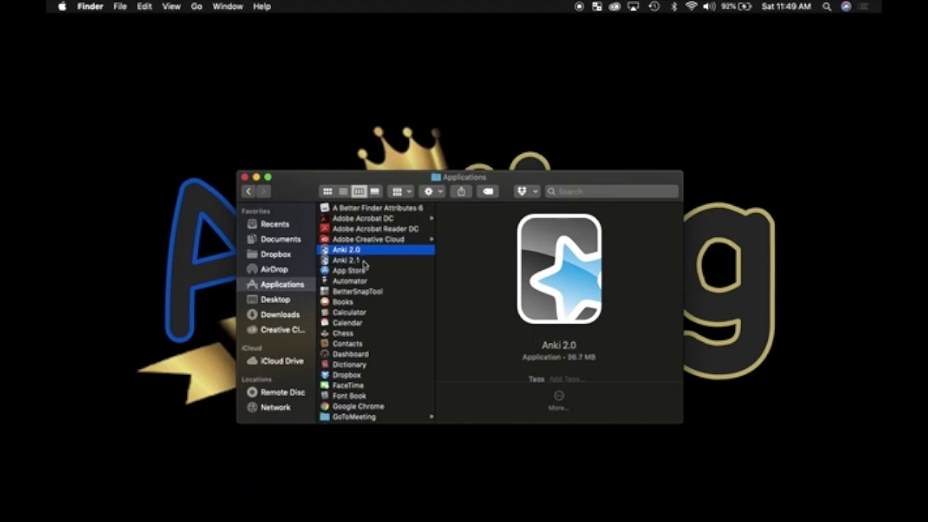
{"action": "left_click", "coordinate": [372, 262]}
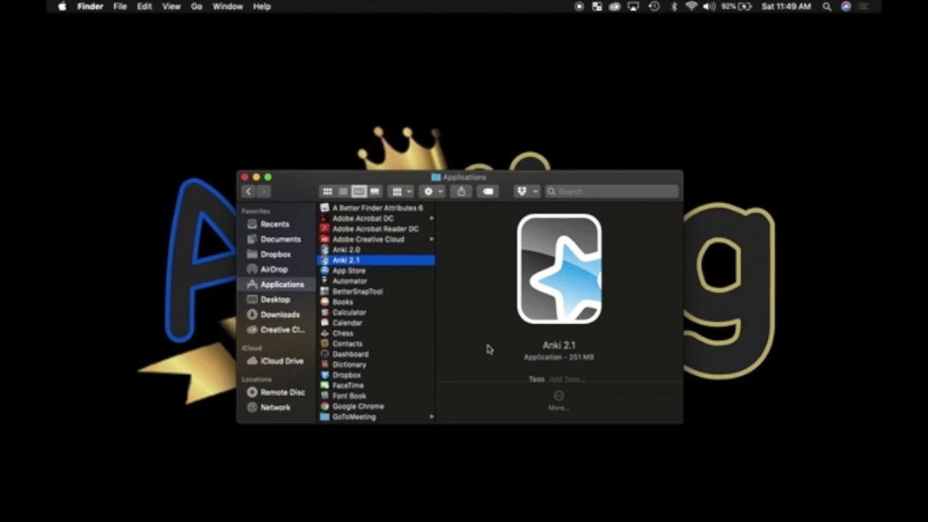
{"action": "scroll", "coordinate": [488, 349], "scroll_direction": "down", "scroll_amount": 3}
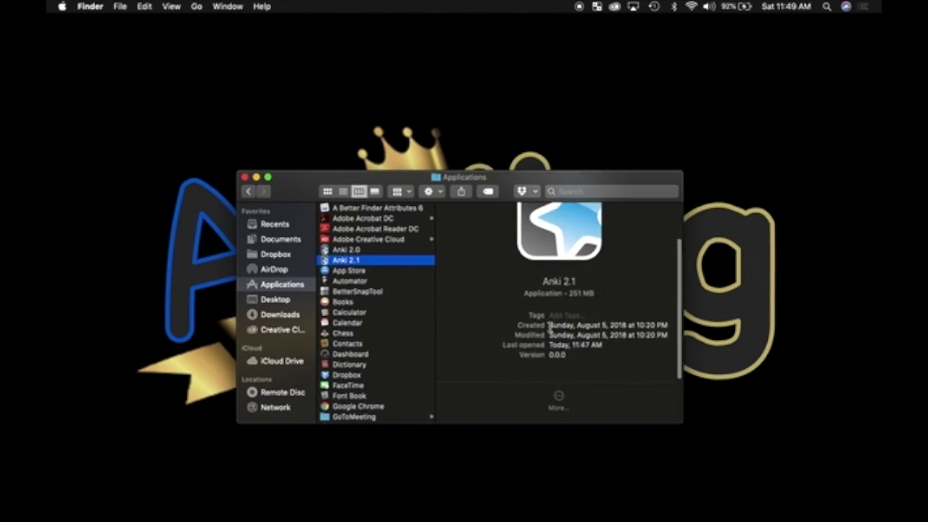
{"action": "left_click_drag", "start_coordinate": [550, 327], "coordinate": [626, 325]}
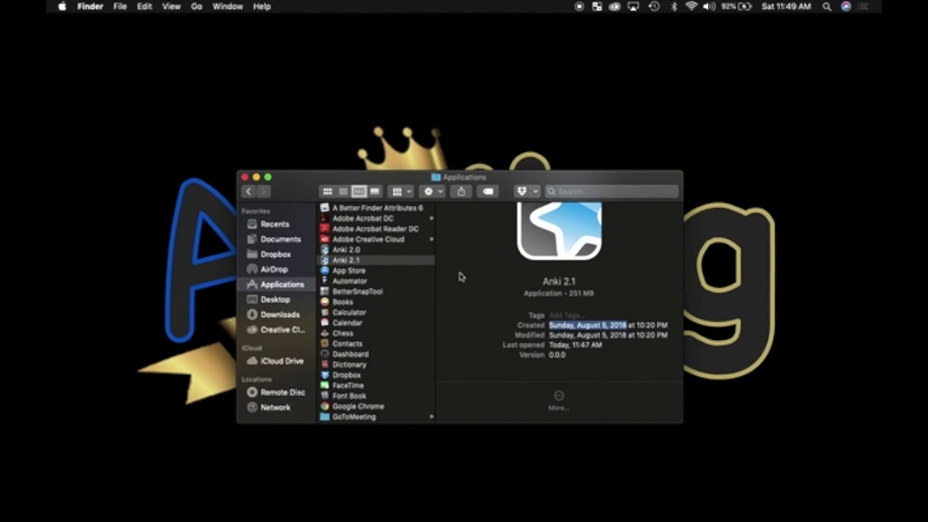
Launch Anki 2.1 from the Applications folder and check its version number in the About information
{"action": "double_click", "coordinate": [399, 261]}
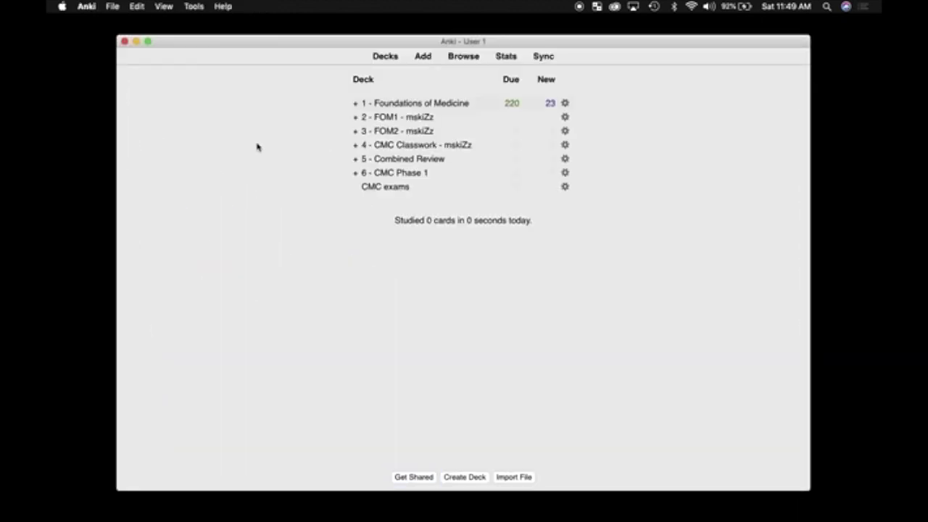
{"action": "left_click", "coordinate": [87, 7]}
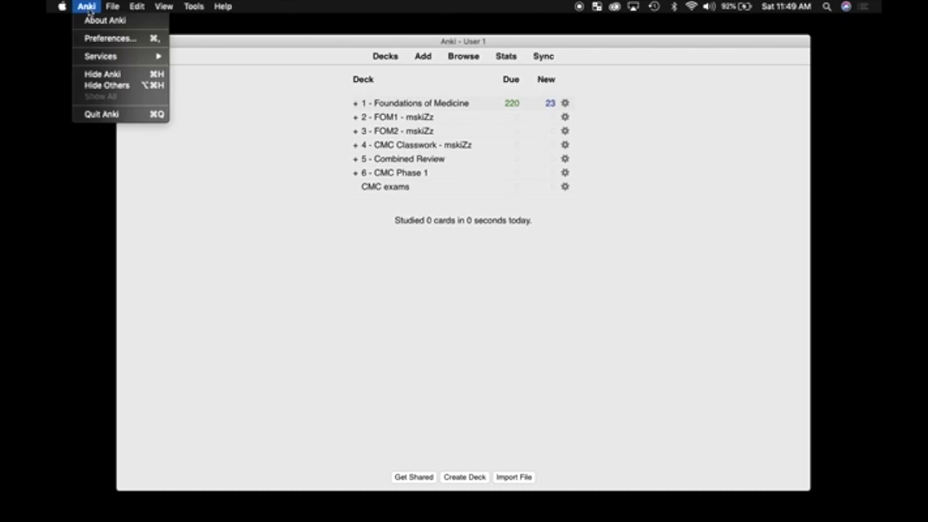
{"action": "left_click", "coordinate": [102, 20]}
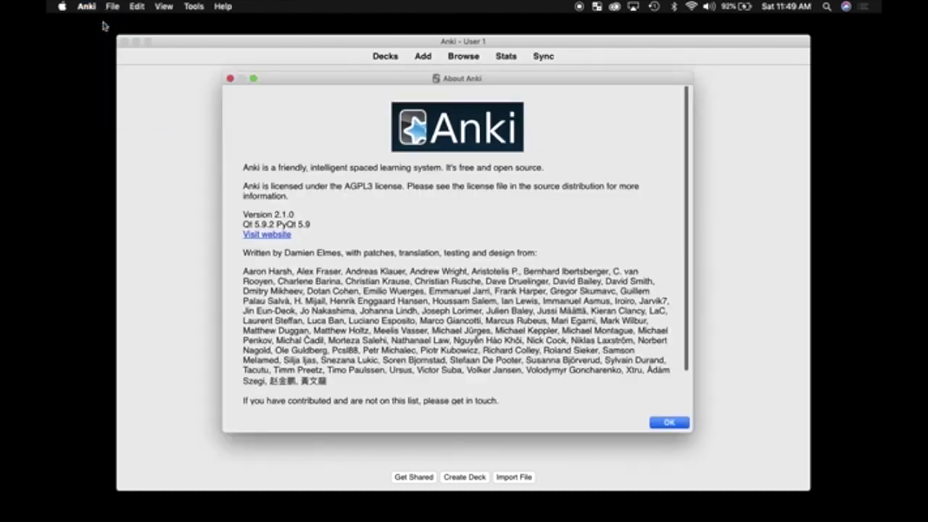
{"action": "left_click_drag", "start_coordinate": [242, 214], "coordinate": [303, 213]}
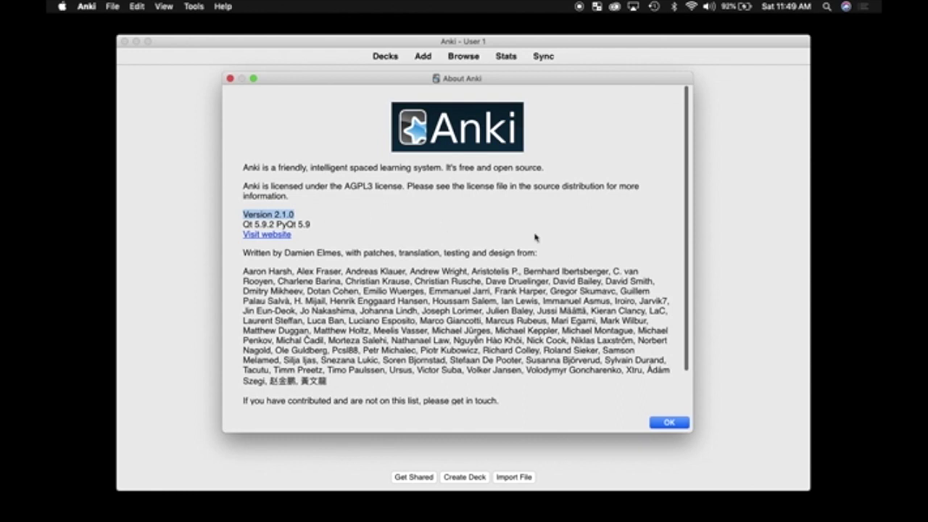
{"action": "left_click", "coordinate": [670, 424]}
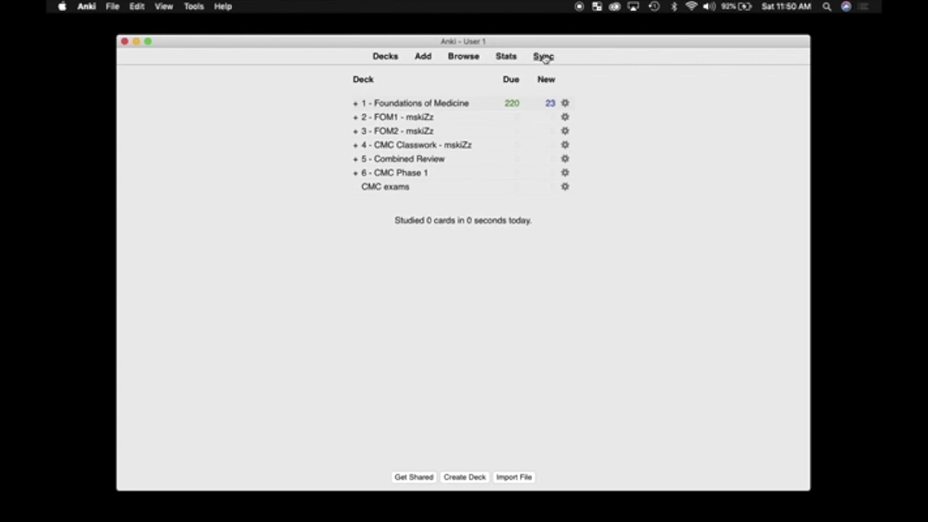
Sync the collection and review the export options for an Anki Collection Package with media, without exporting
{"action": "left_click", "coordinate": [543, 57]}
{"action": "left_click", "coordinate": [113, 6]}
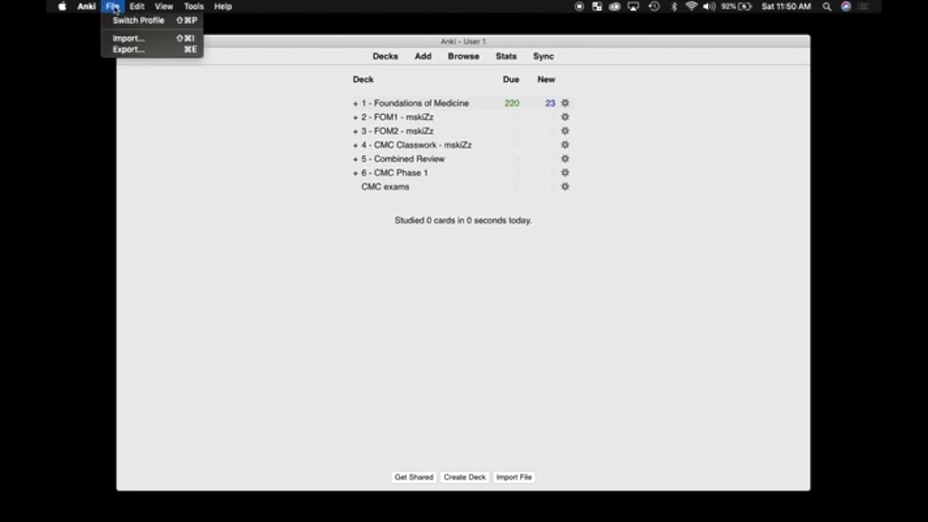
{"action": "left_click", "coordinate": [135, 50]}
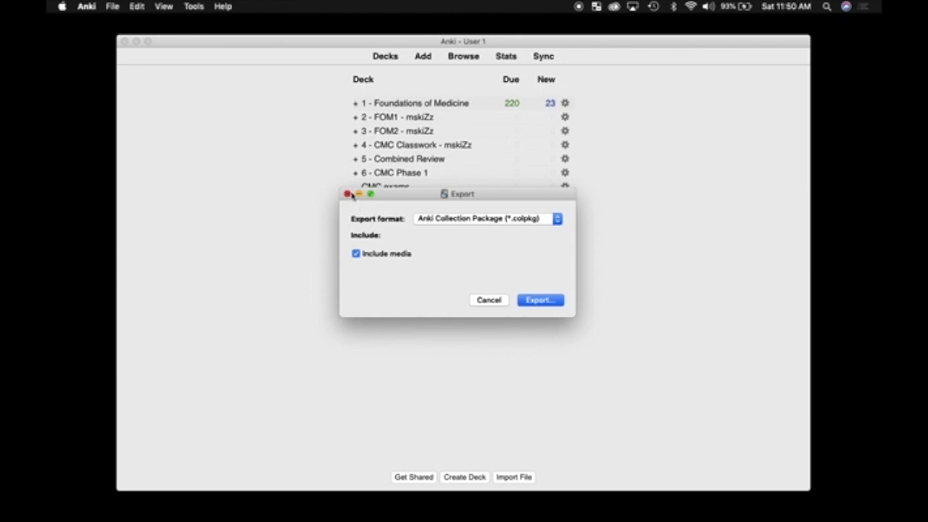
{"action": "left_click", "coordinate": [489, 302]}
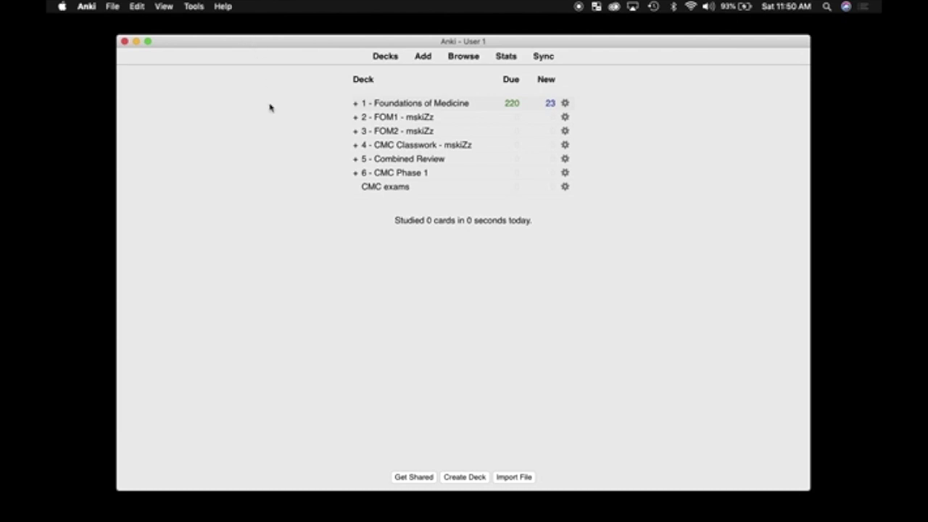
Quit Anki 2.1 and launch Anki 2.0 from the Applications folder
{"action": "key", "text": "super+q"}
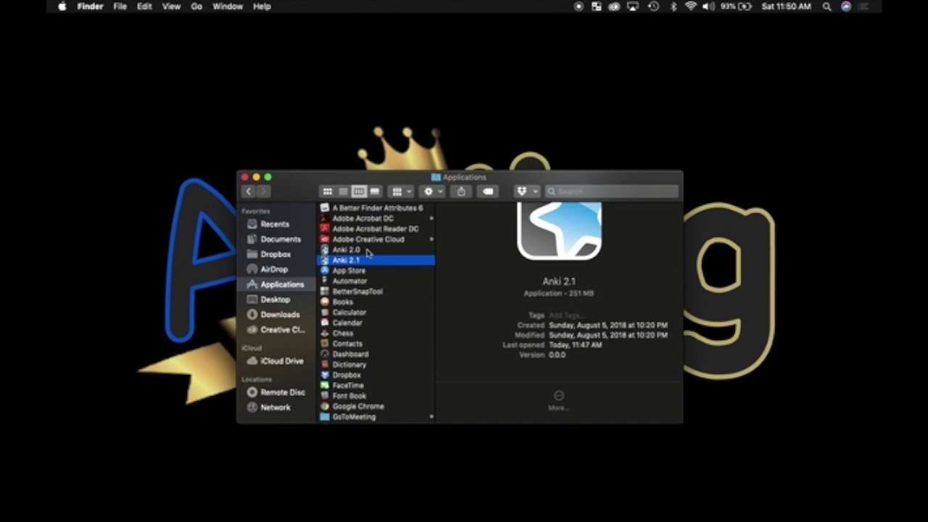
{"action": "left_click", "coordinate": [347, 249]}
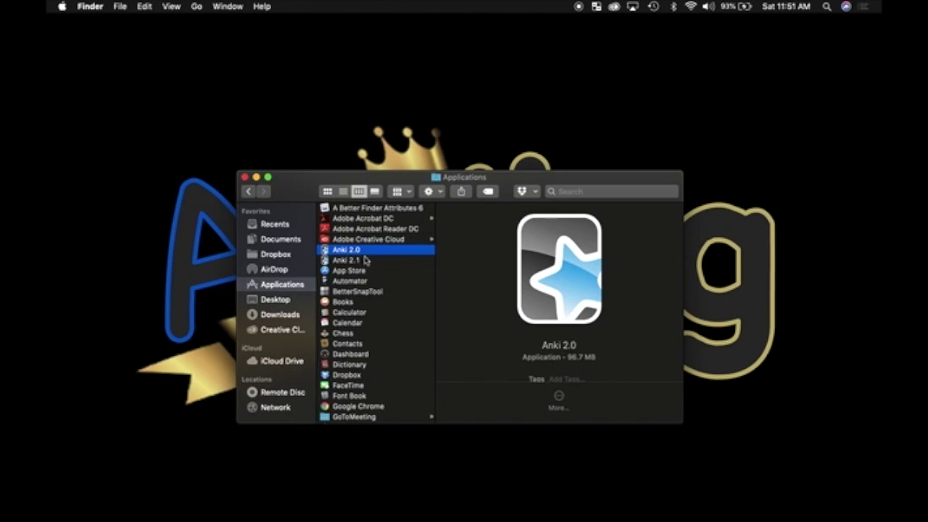
{"action": "left_click", "coordinate": [364, 260]}
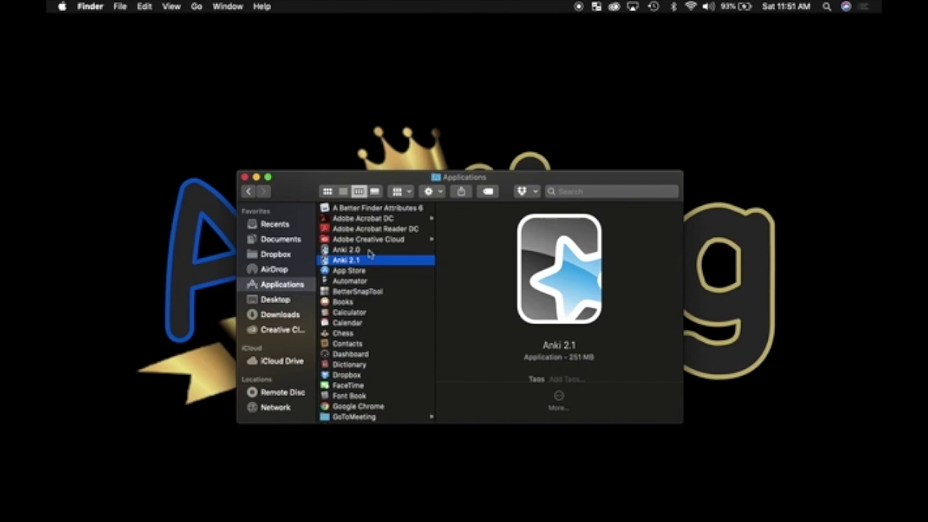
{"action": "left_click", "coordinate": [373, 250]}
{"action": "double_click", "coordinate": [373, 251]}
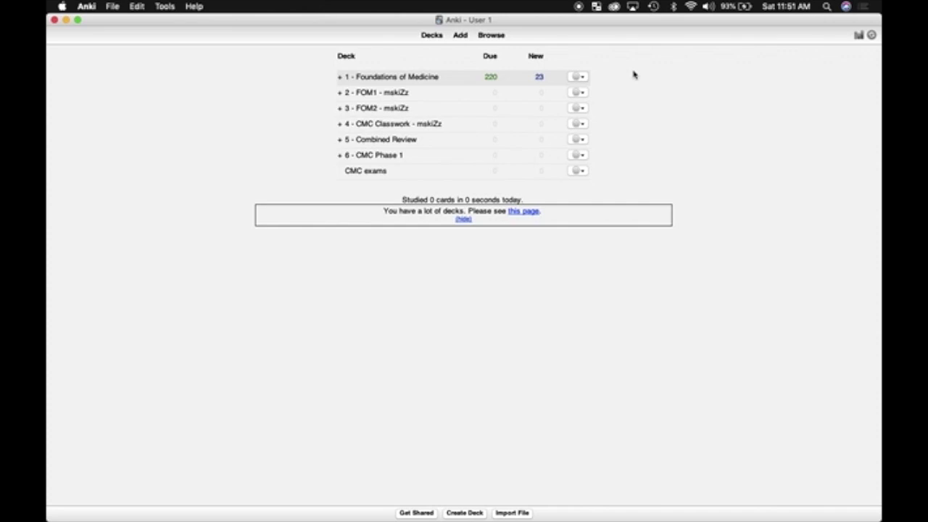
Check the version number of the running Anki 2.0 in its About information and close it
{"action": "left_click", "coordinate": [89, 9]}
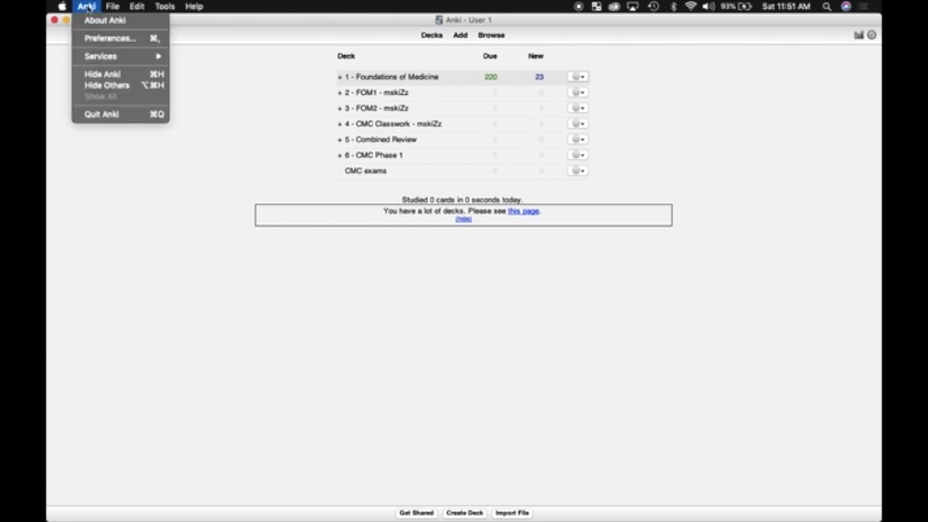
{"action": "left_click", "coordinate": [108, 22]}
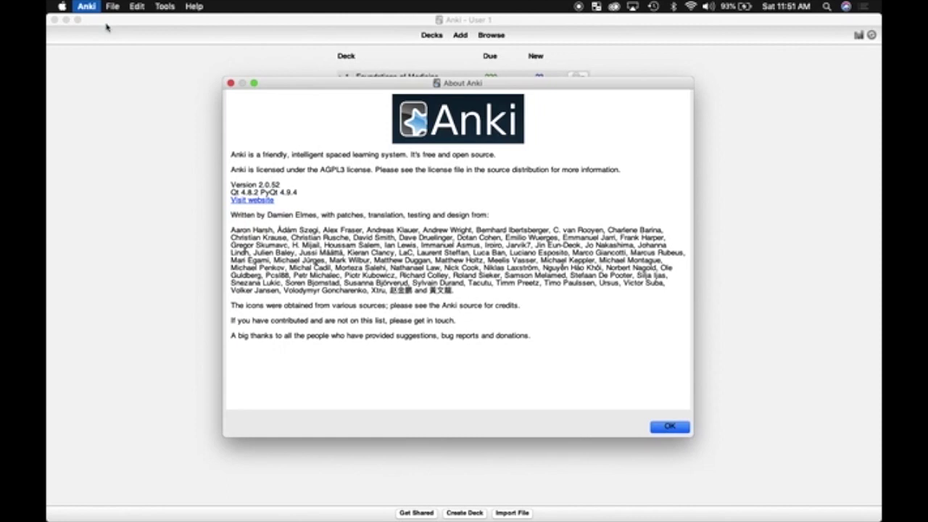
{"action": "left_click_drag", "start_coordinate": [280, 186], "coordinate": [229, 187]}
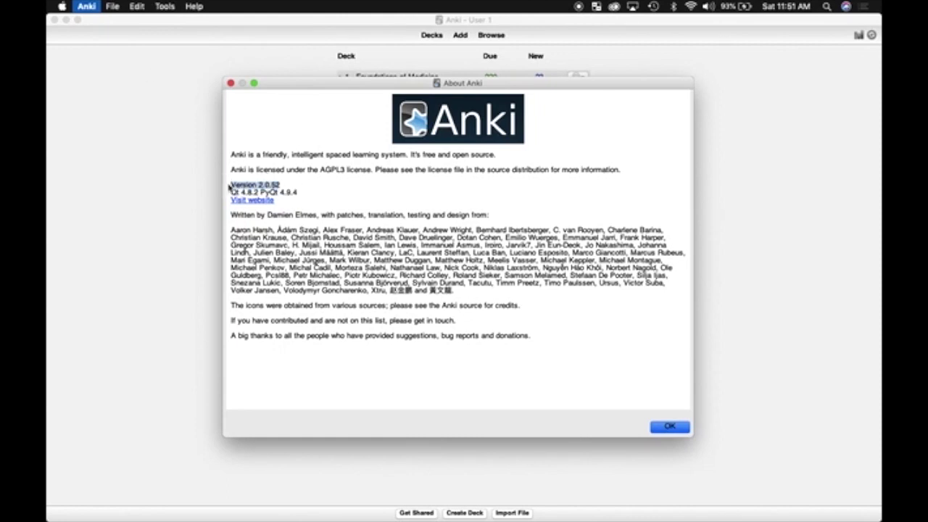
{"action": "left_click", "coordinate": [292, 187]}
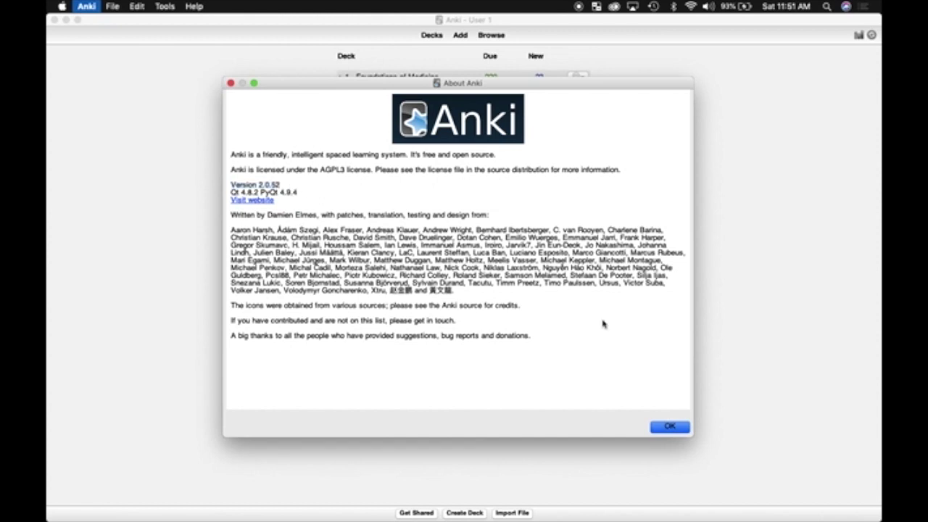
{"action": "left_click", "coordinate": [673, 429]}
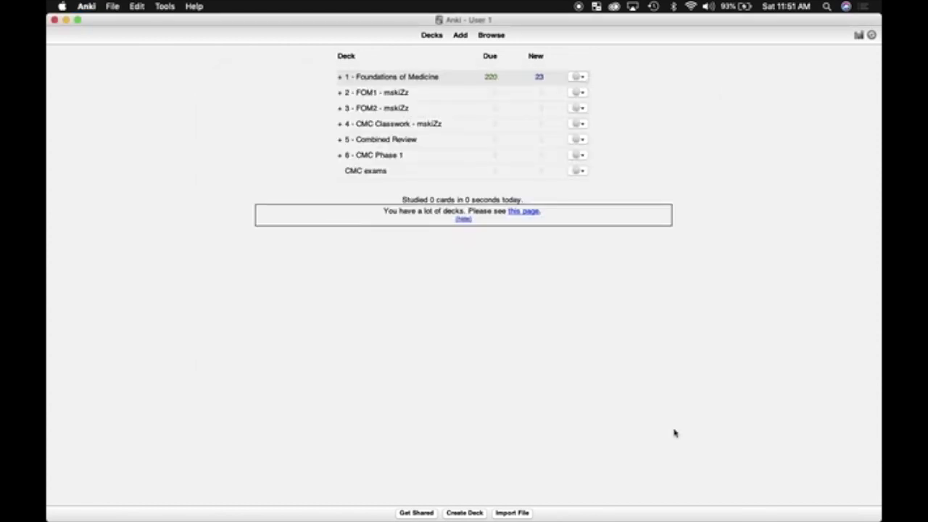